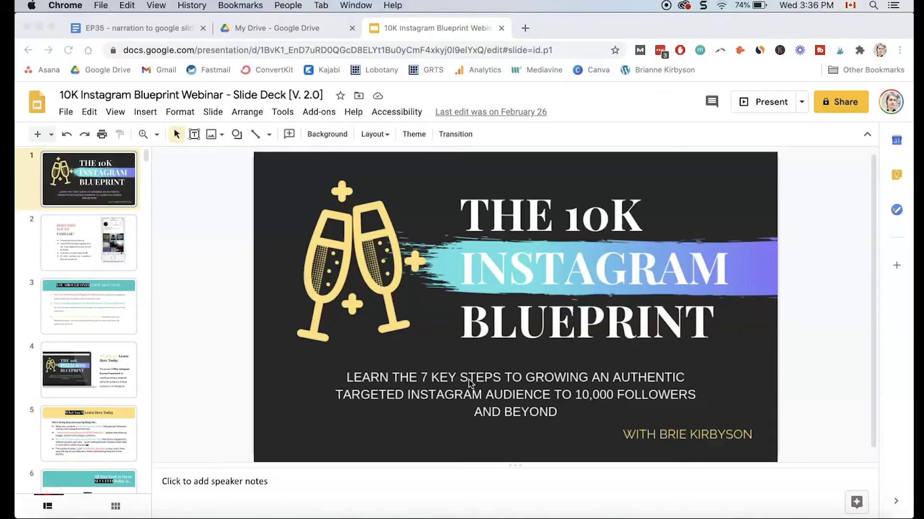
Step: Record a 15-second narration in Voice Memos, saved as 'New Recording'
key("super+Tab")
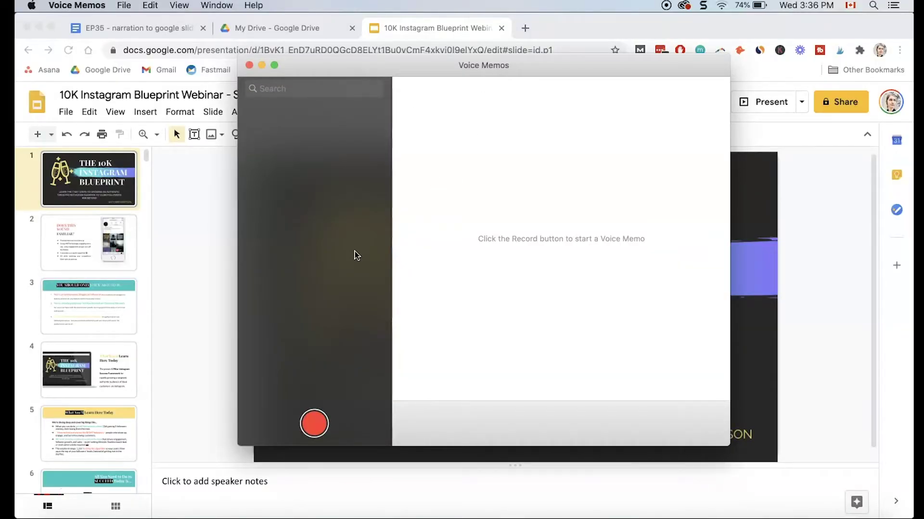
left_click(313, 425)
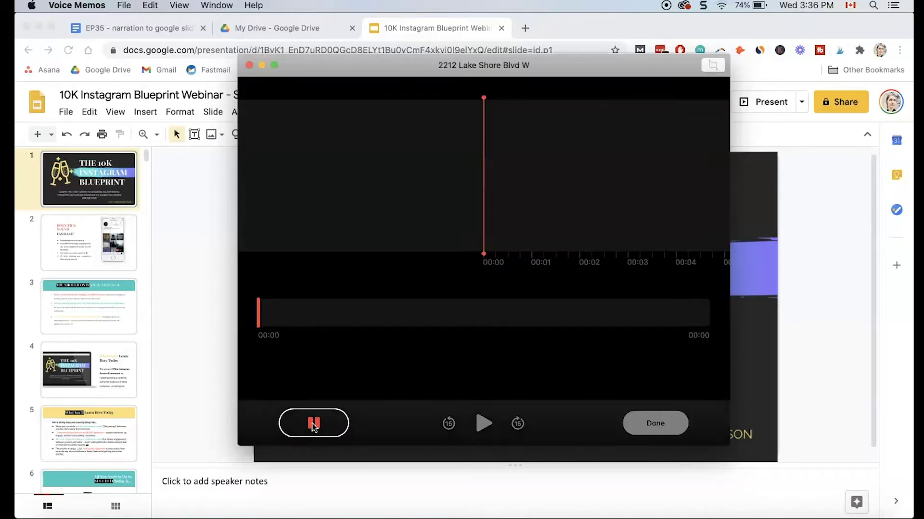
left_click(262, 65)
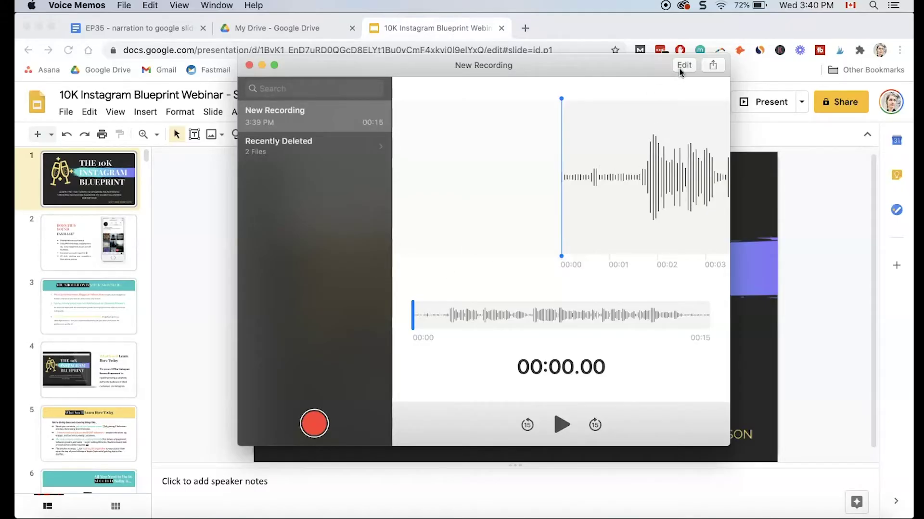
Step: Trim the recording to roughly 00:01.53–00:13.94, cutting its start and end
left_click(683, 66)
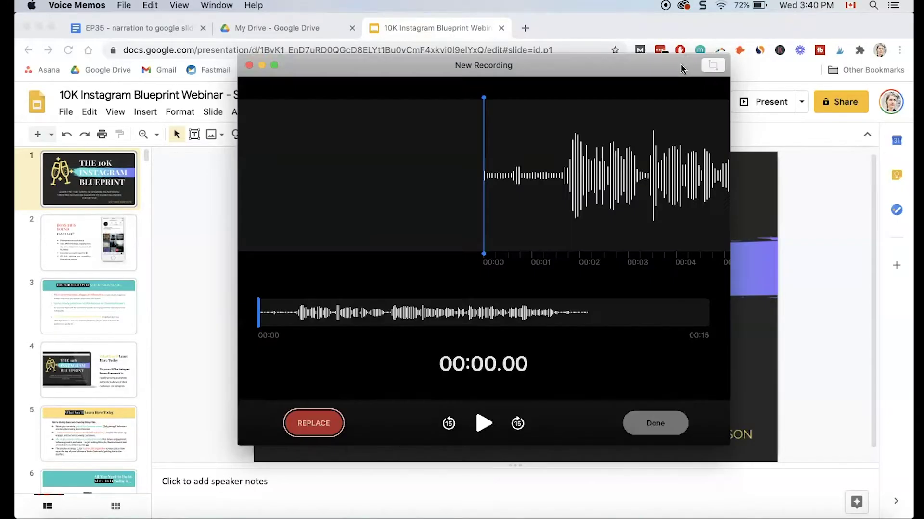
left_click(716, 61)
left_click_drag(259, 311, 294, 310)
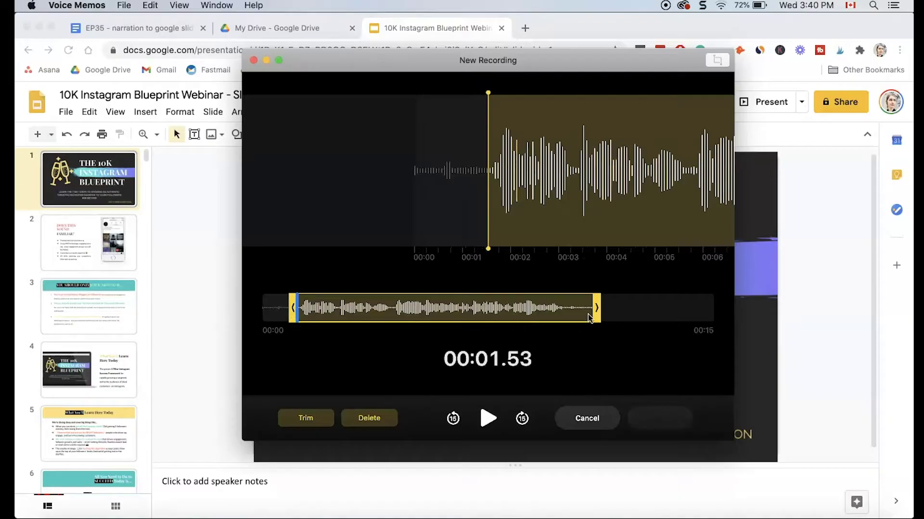
left_click_drag(597, 310, 570, 316)
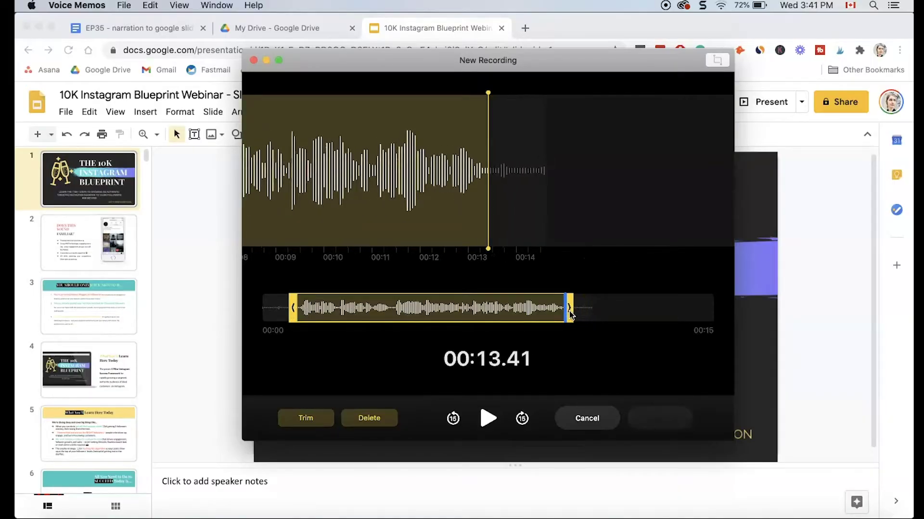
left_click(321, 420)
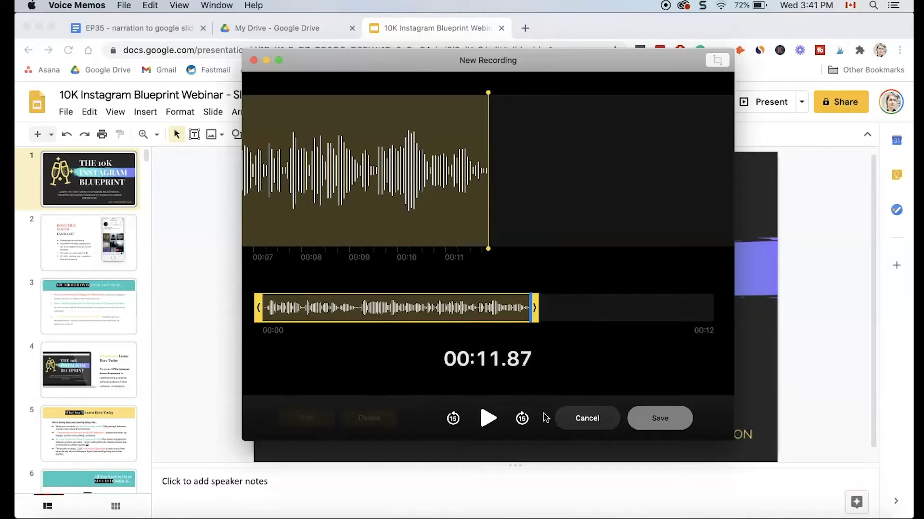
Step: Preview the trimmed 12-second clip and save the edit
left_click(487, 419)
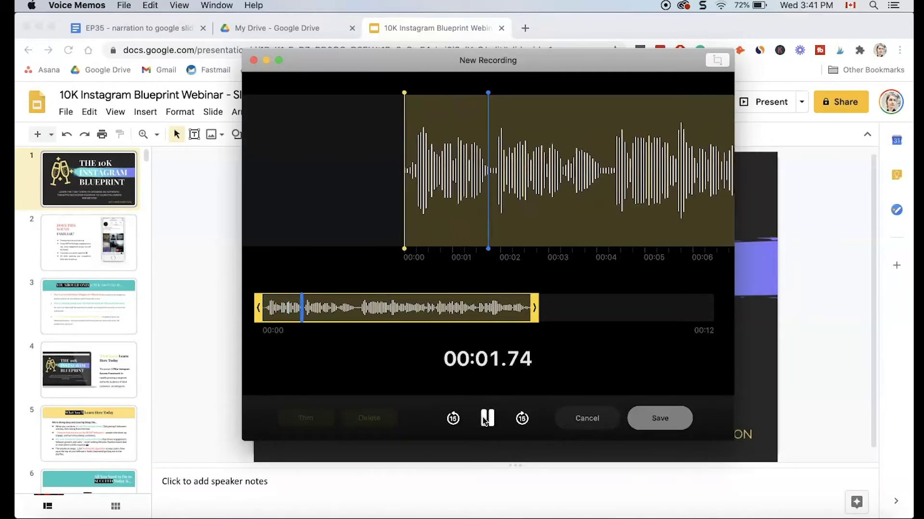
left_click(486, 419)
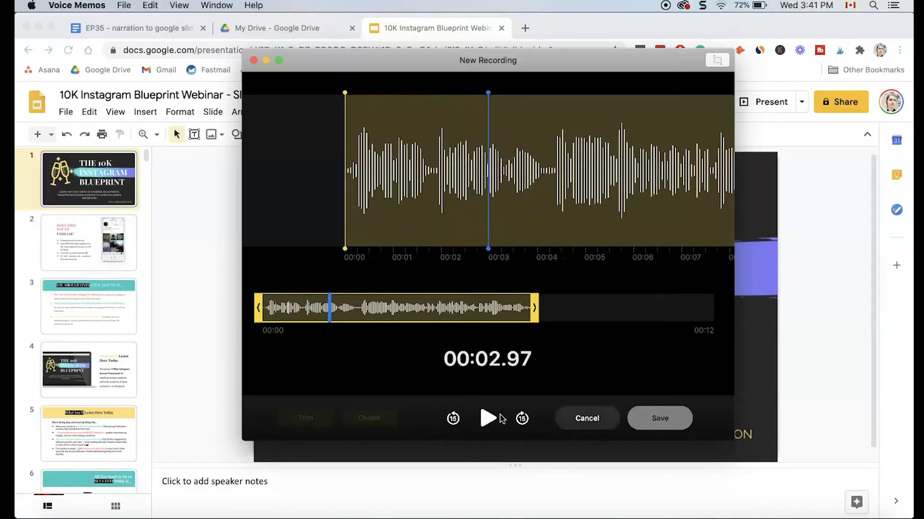
left_click(657, 420)
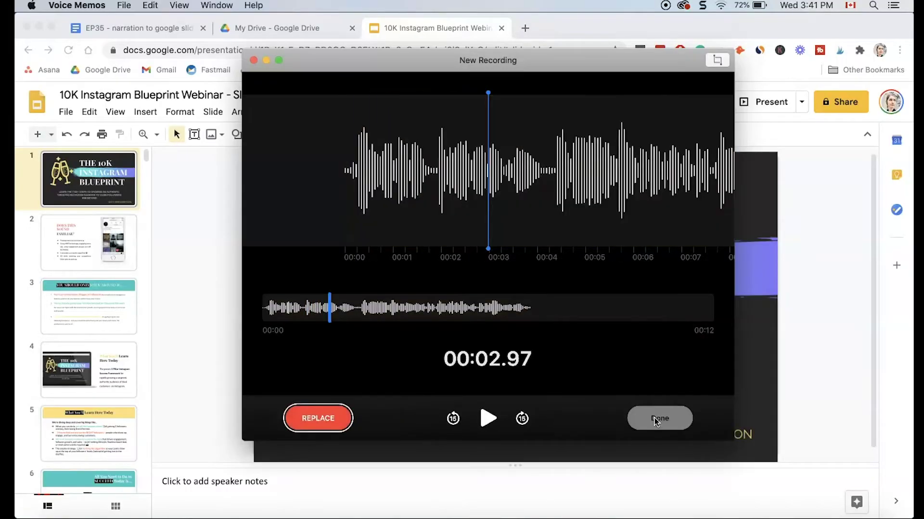
left_click(657, 420)
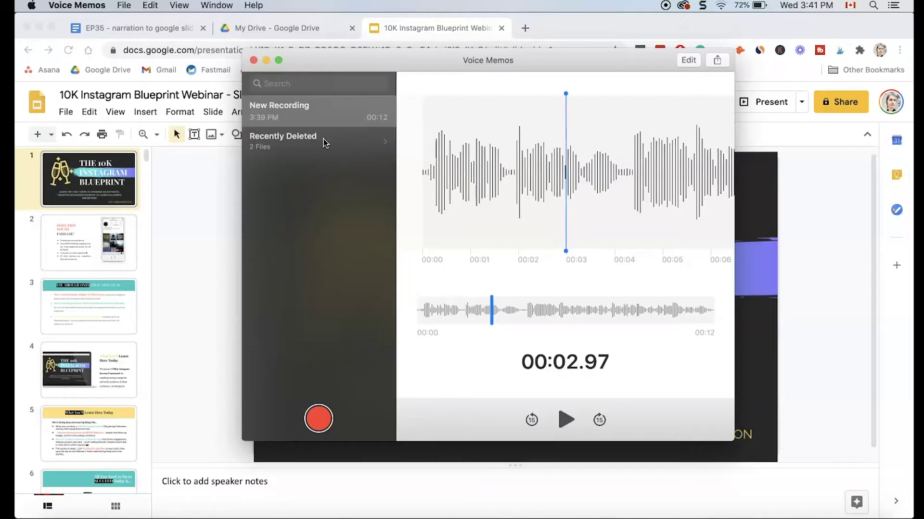
Step: Rename the recording from 'New Recording' to 'Slide 1'
left_click(123, 6)
left_click(144, 58)
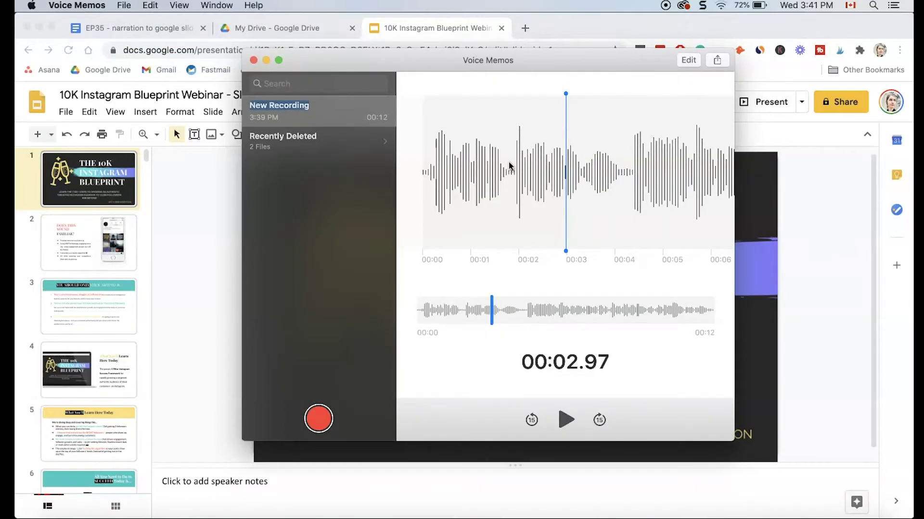
type("Slide 1")
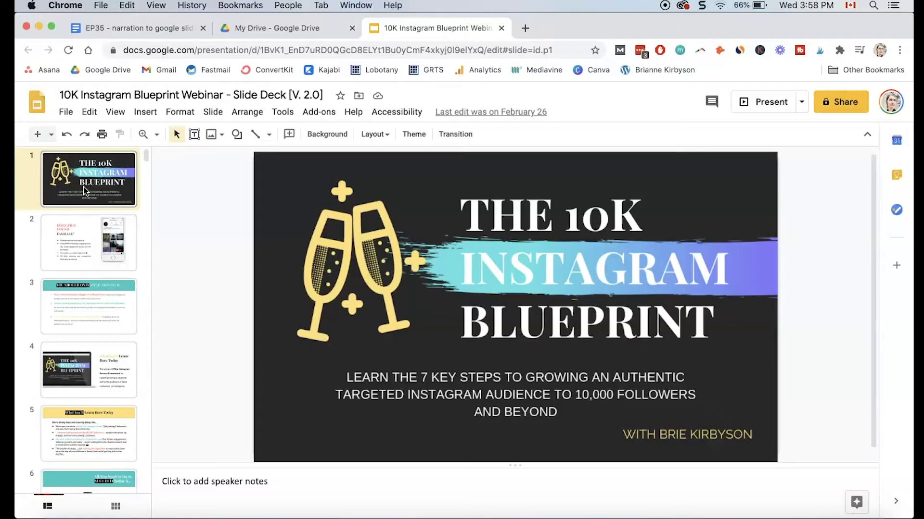
Step: Insert Slide 1.mp3 from the Recent audio files onto the title slide
left_click(150, 114)
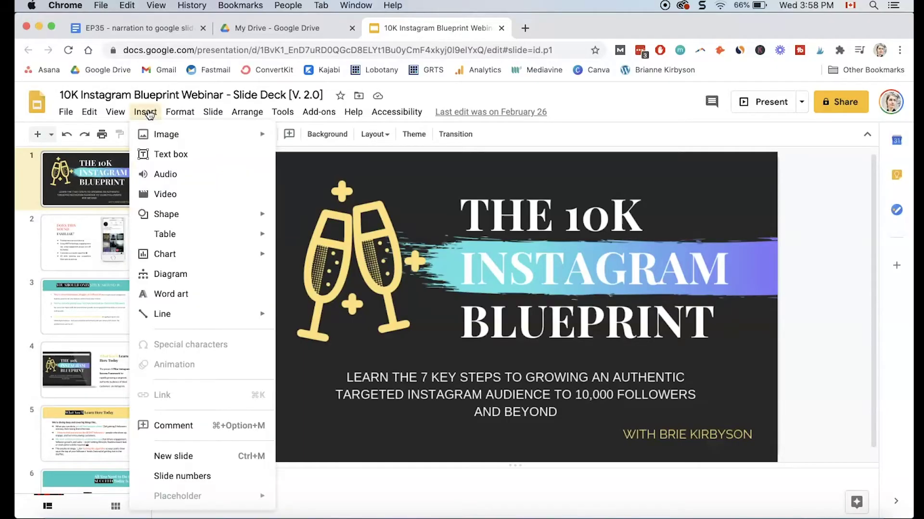
left_click(160, 176)
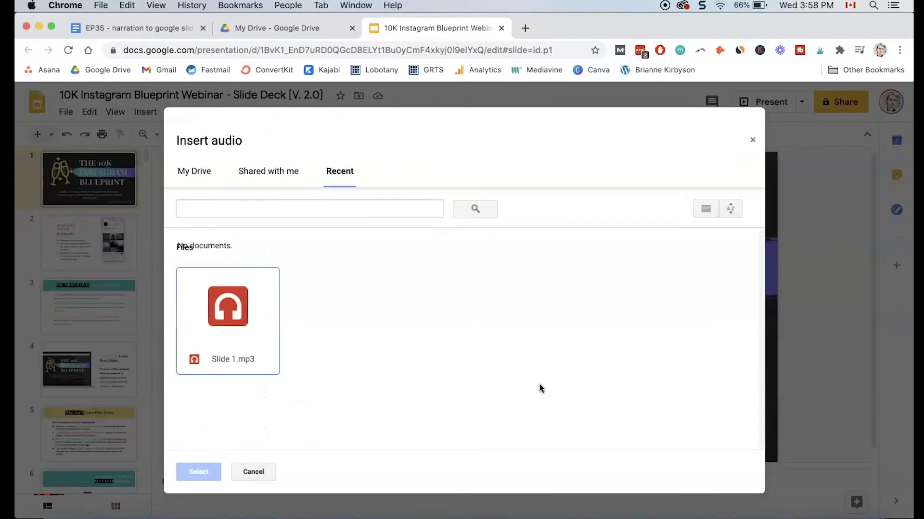
left_click(226, 316)
left_click(199, 469)
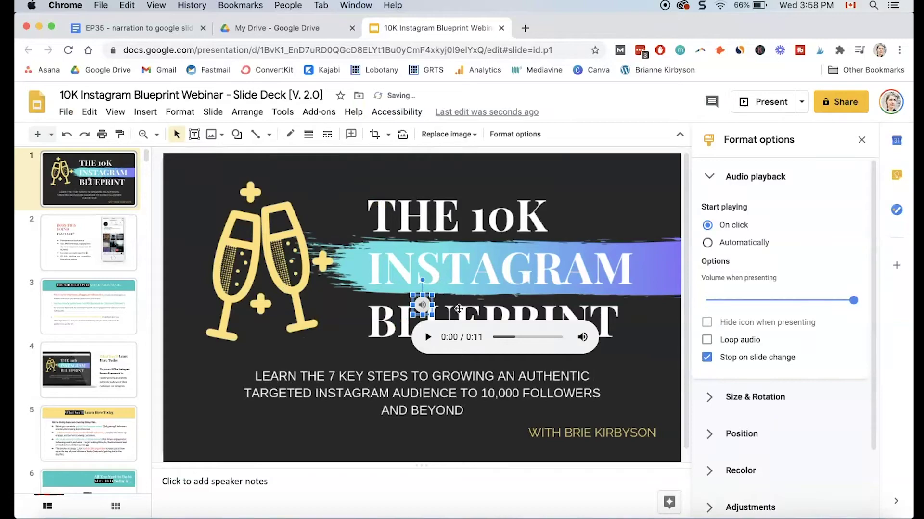
Step: Put the speaker icon in the top-right corner, enlarge it slightly, and preview the narration
left_click_drag(622, 196, 654, 174)
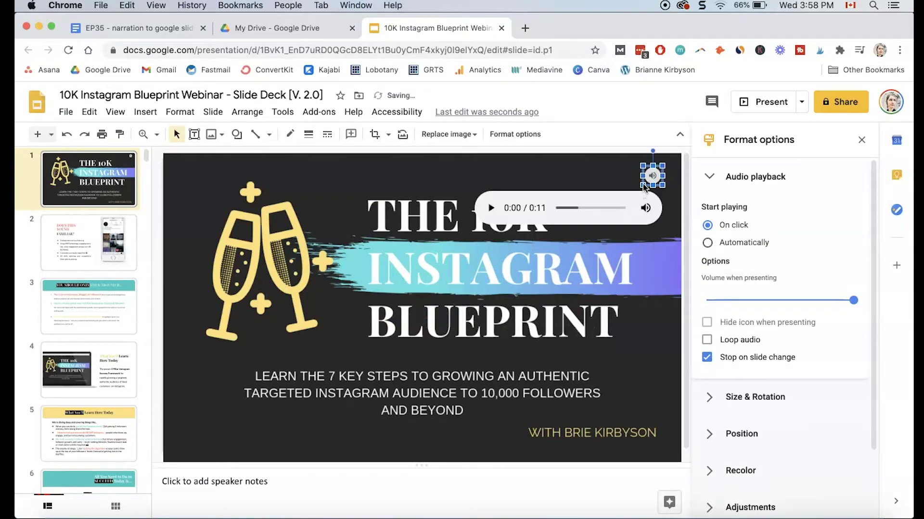
left_click_drag(663, 185, 670, 193)
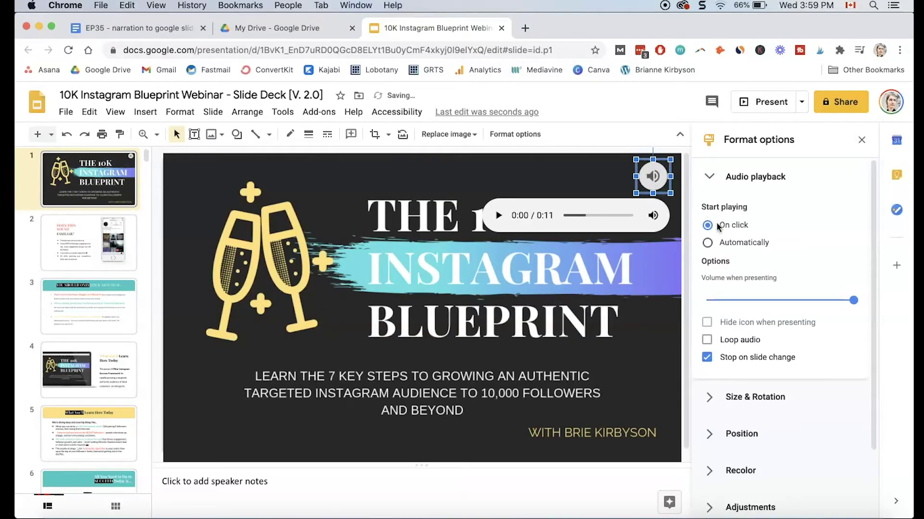
left_click(498, 216)
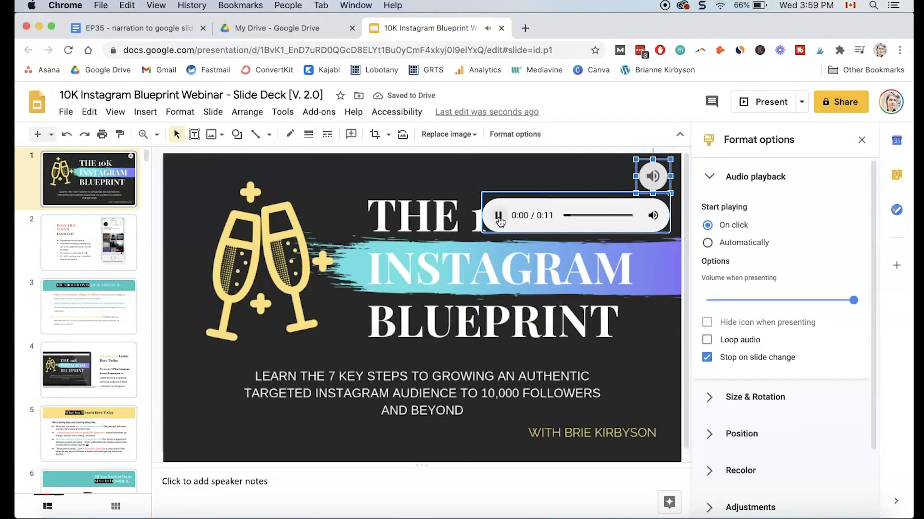
left_click(498, 218)
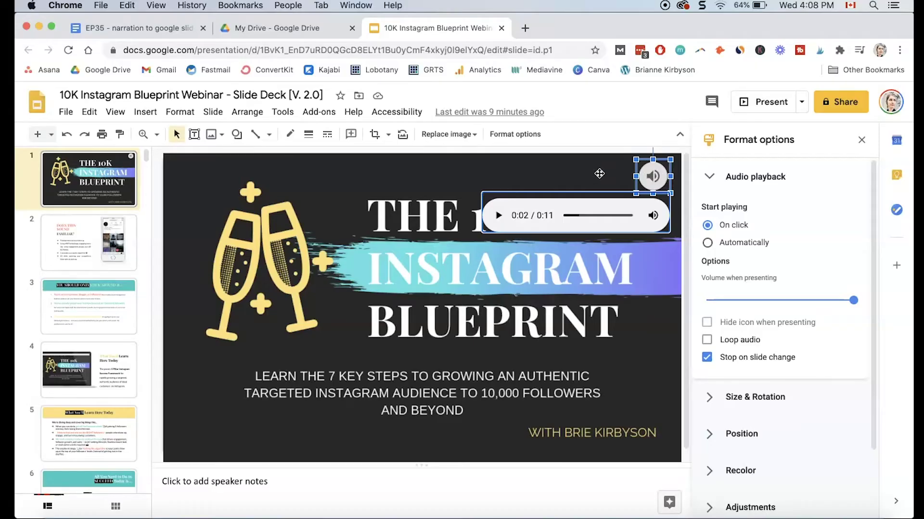
Step: Set audio playback to Automatically, check Size & Rotation and Recolor, then deselect the icon
left_click(706, 244)
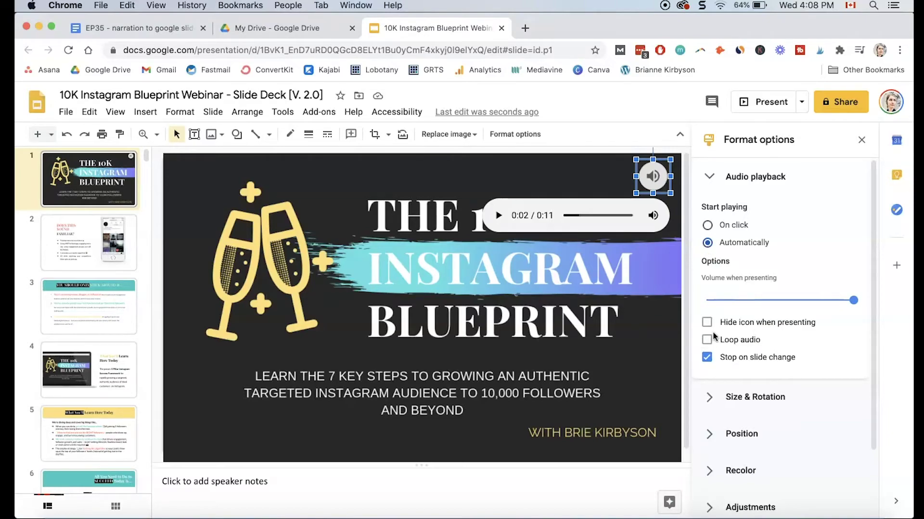
scroll(717, 335, "down", 3)
left_click(743, 326)
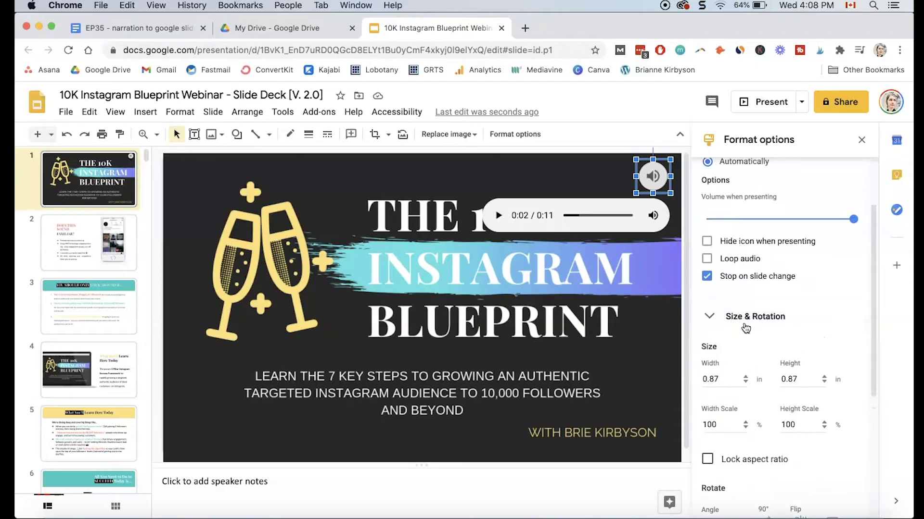
scroll(744, 329, "down", 5)
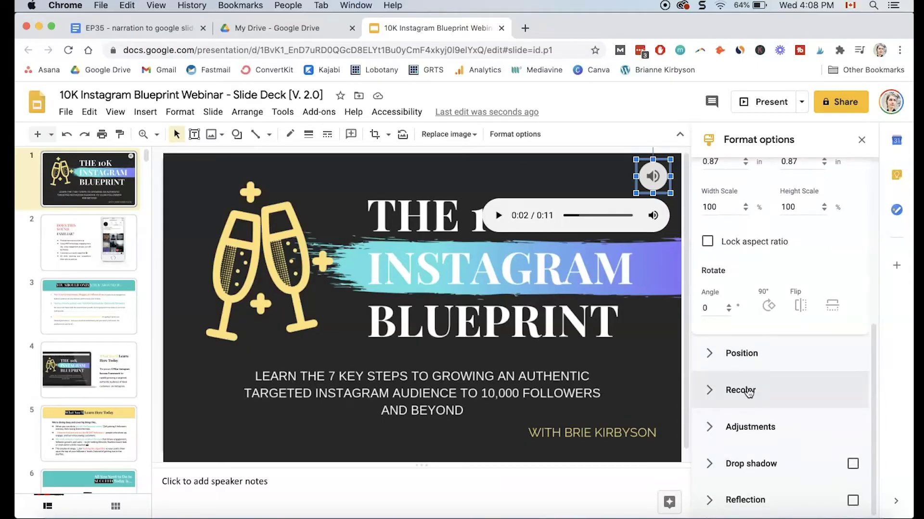
left_click(747, 391)
left_click(823, 430)
left_click(296, 492)
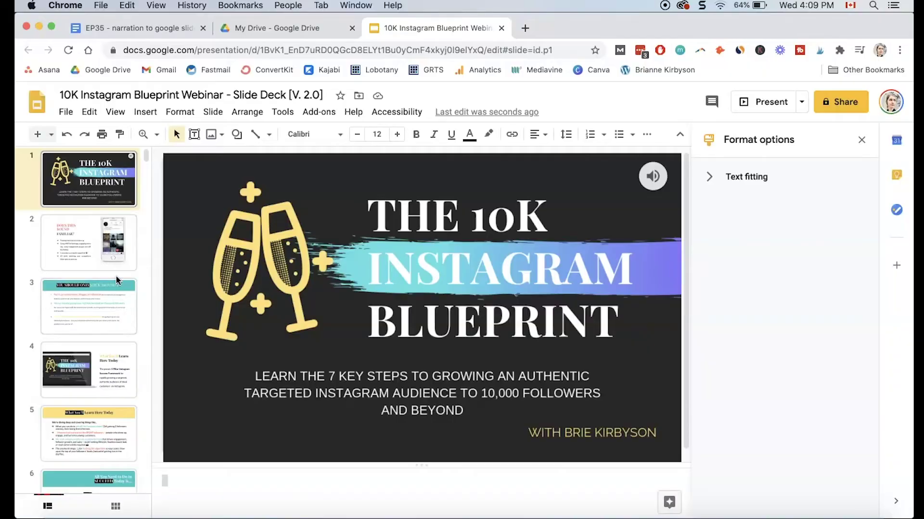
Step: Go to slide 2, 'Does This Sound Familiar?', and bring up the Insert menu
left_click(101, 248)
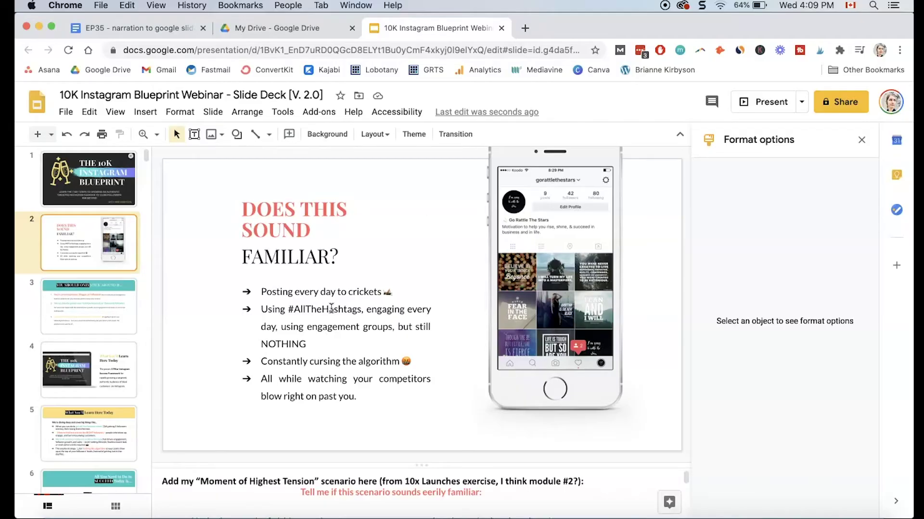
left_click(143, 112)
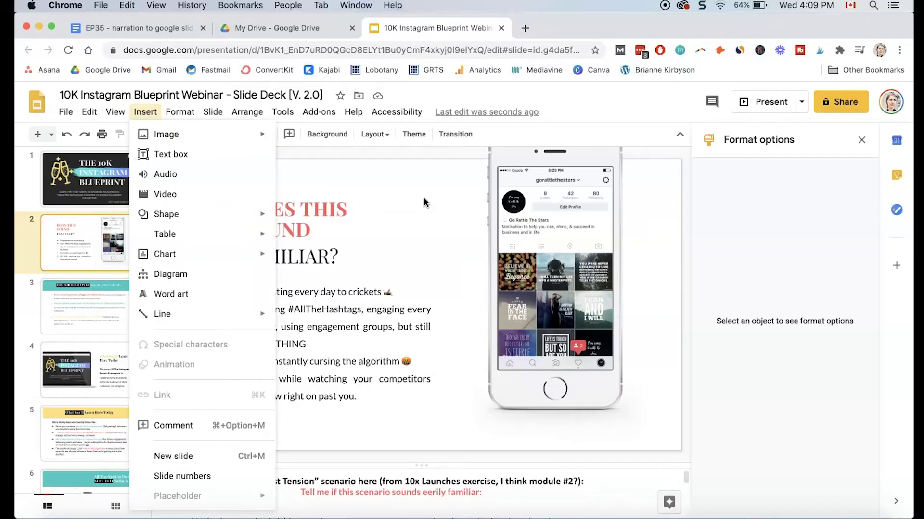